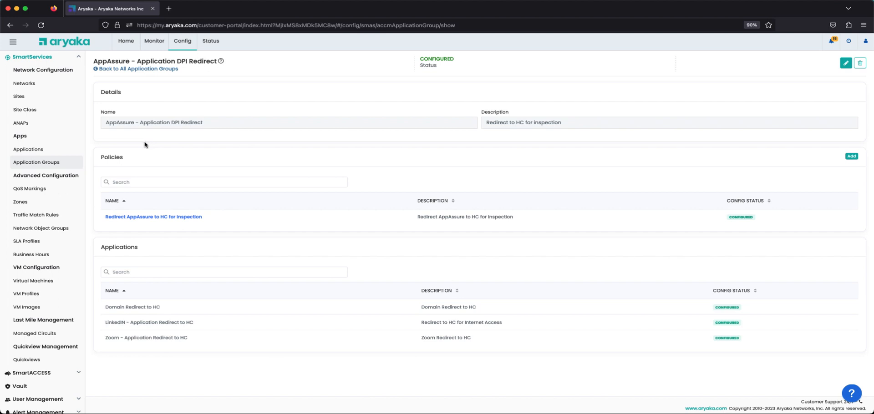
Step: Open the Redirect AppAssure to HC for Inspection policy for editing at its VPN Path Aryaka settings
left_click(152, 218)
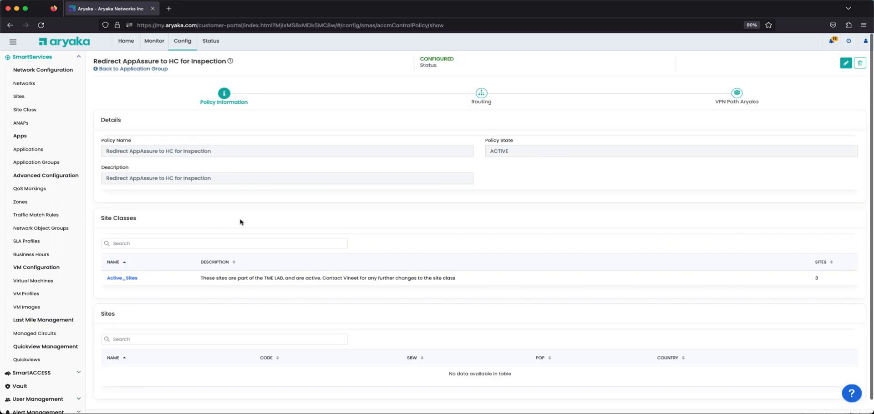
left_click(737, 93)
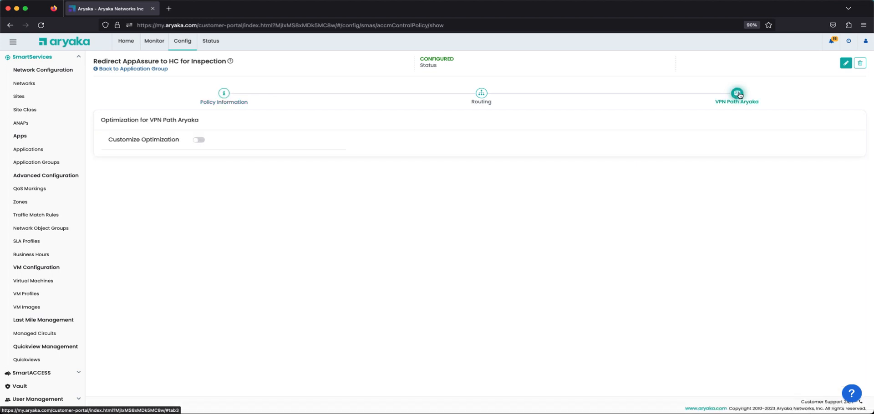
left_click(844, 66)
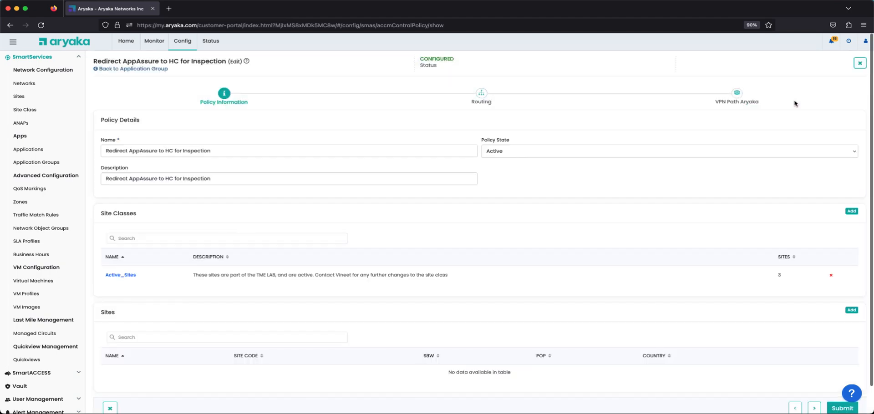
left_click(736, 93)
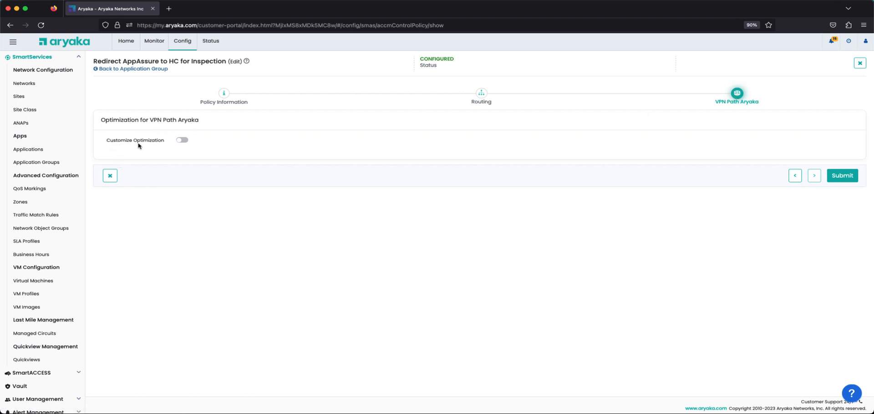
Step: Enable Customize Optimization and look at the custom optimizations list before restoring one optimization for all VPN Path Aryaka traffic
left_click(183, 141)
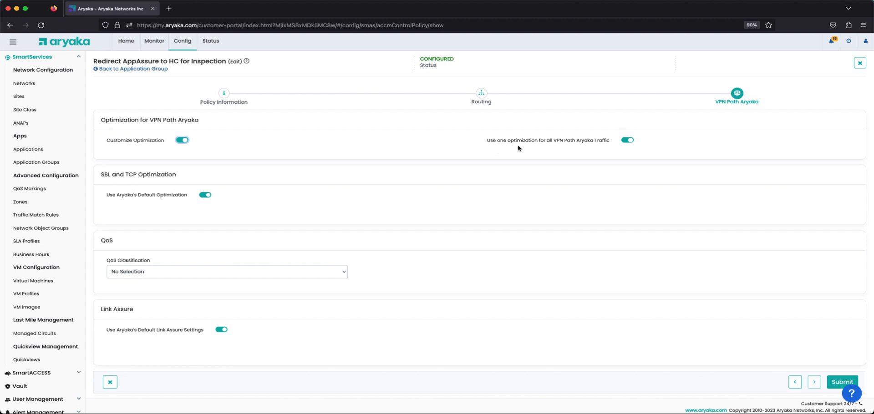
left_click(627, 141)
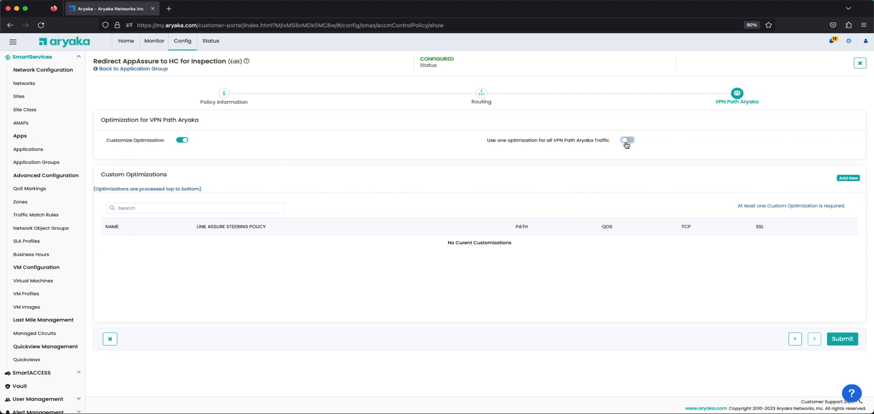
left_click(626, 142)
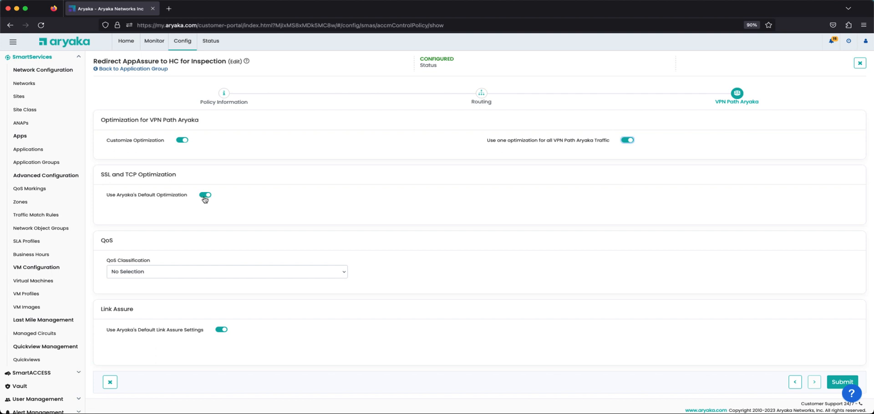
Step: Replace Aryaka's default SSL and TCP optimization with Optimize SSL enabled, and check the available QoS classifications
left_click(204, 198)
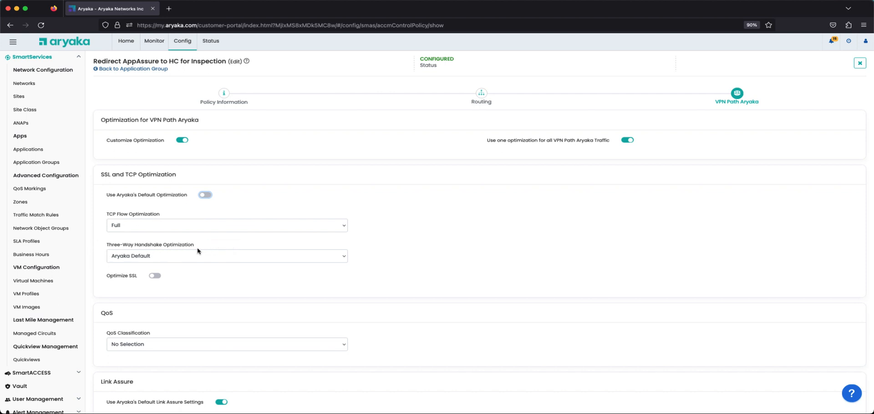
left_click(156, 276)
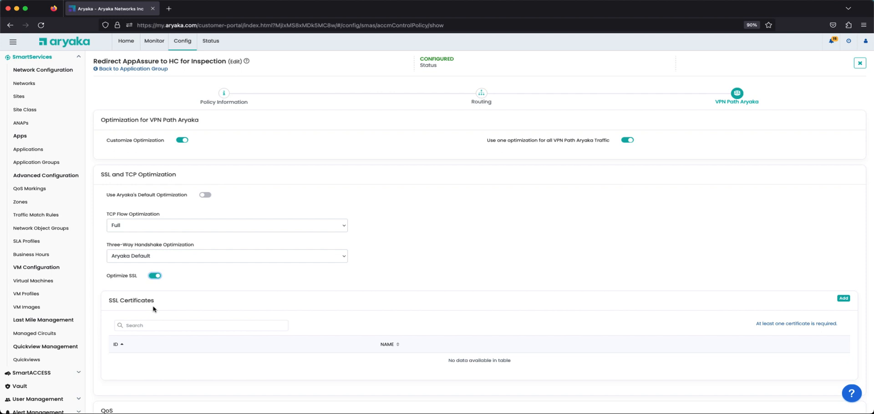
scroll(153, 309, "down", 5)
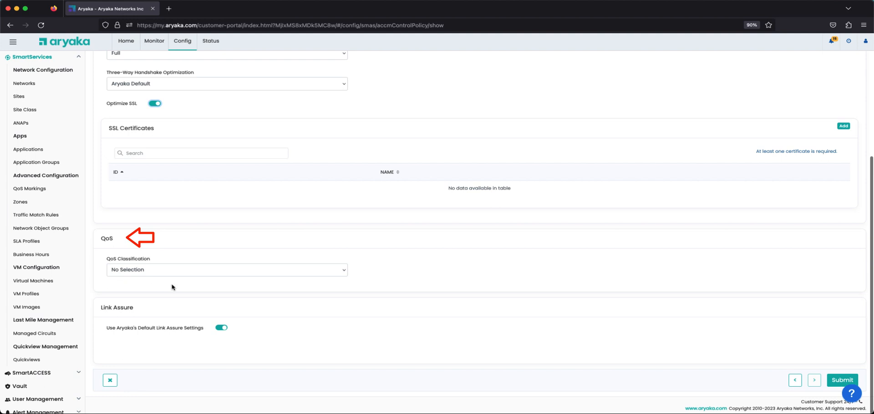
left_click(343, 272)
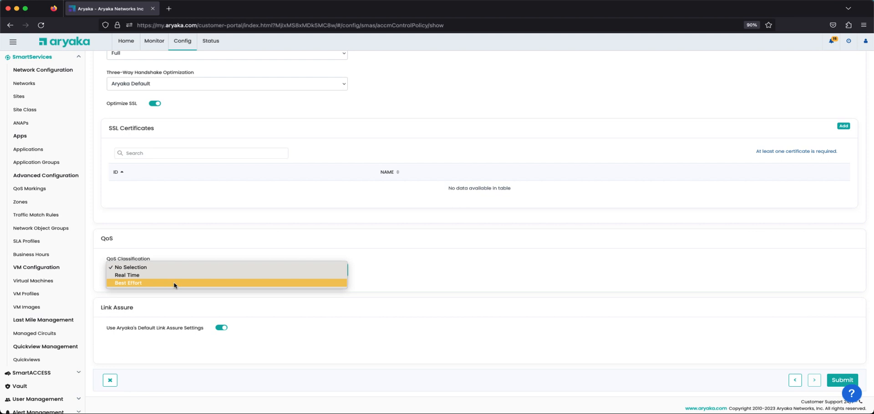
left_click(108, 314)
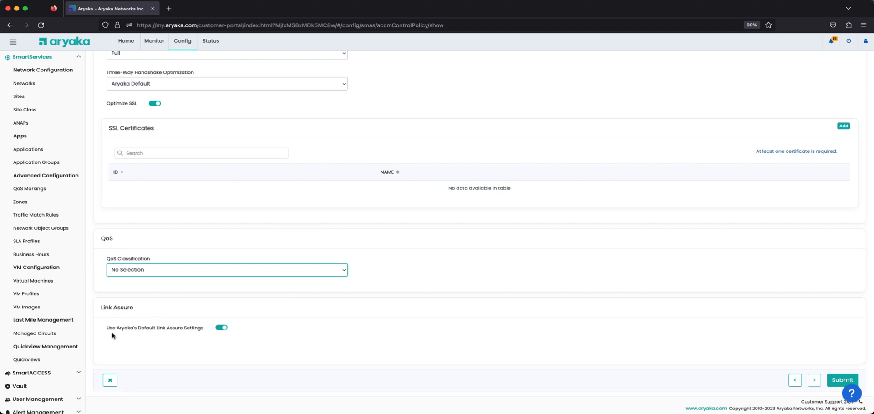
Step: Turn off Aryaka's default Link Assure settings and review the available path and traffic steering policy options
left_click(220, 329)
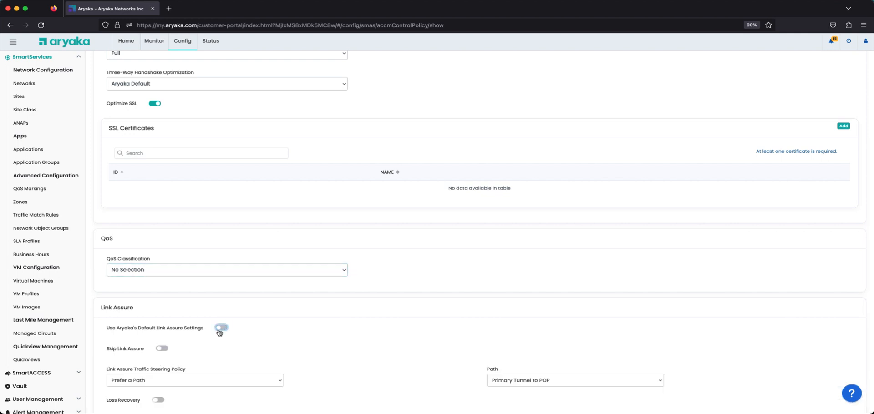
scroll(218, 333, "down", 3)
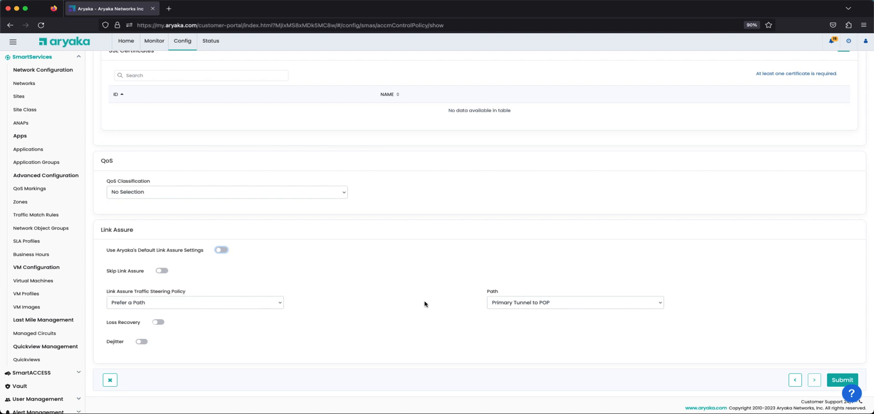
left_click(541, 305)
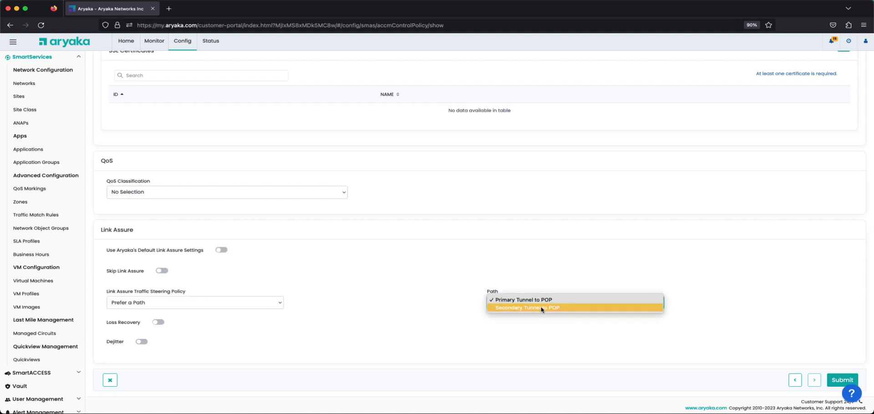
left_click(537, 324)
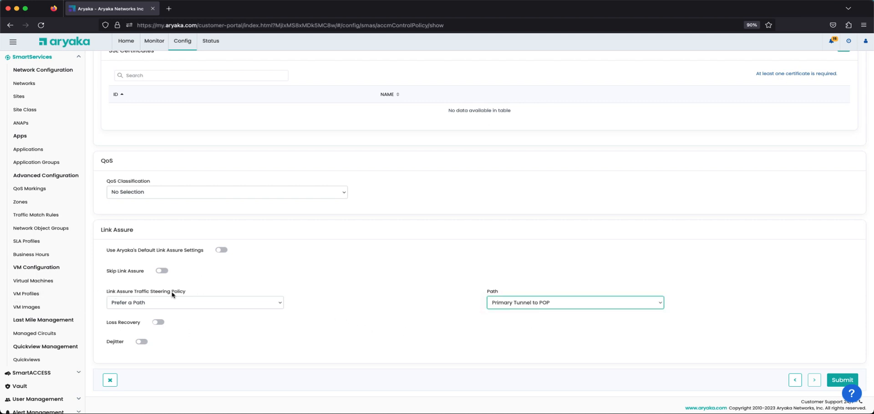
left_click(273, 306)
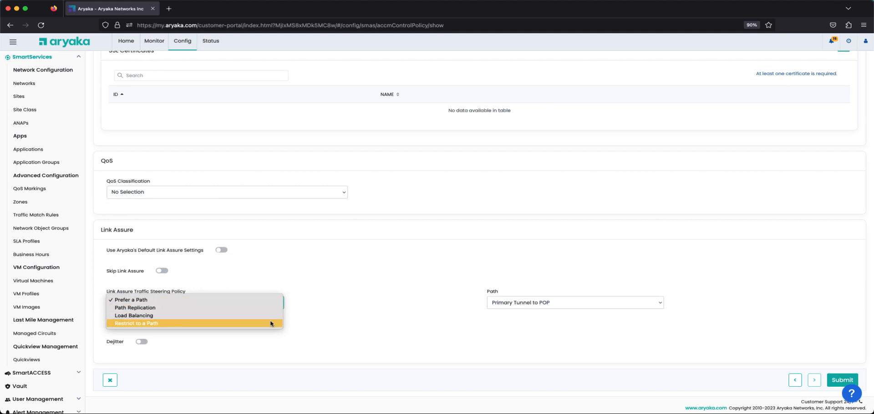
left_click(250, 342)
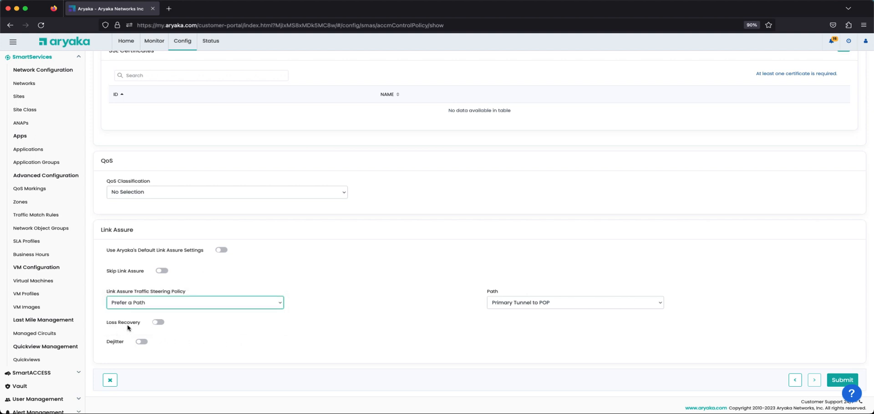
Step: Enable Loss Recovery and Dejitter for Link Assure, and turn on Skip Link Assure
left_click(159, 323)
left_click(142, 341)
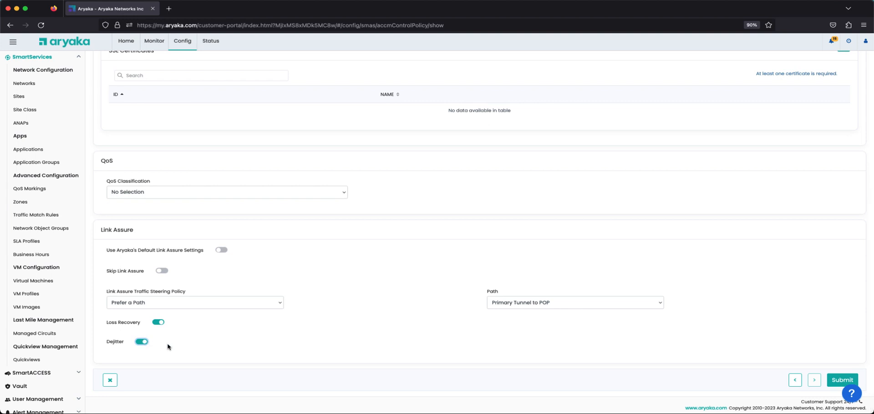
left_click(163, 272)
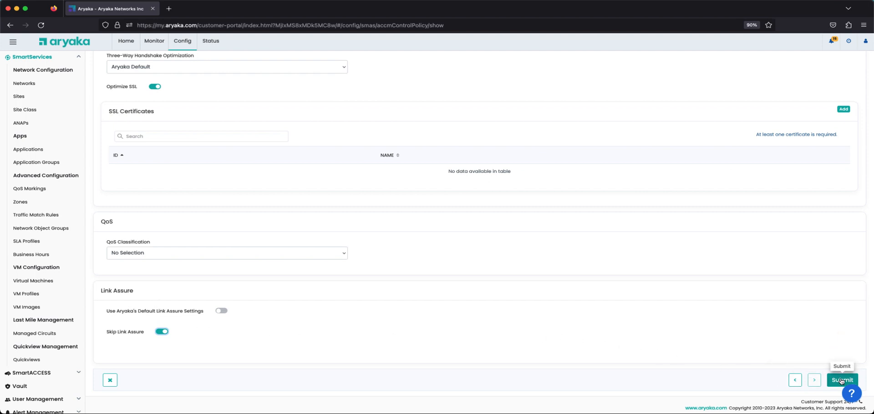
Step: Turn off the single optimization for all VPN Path Aryaka traffic and start a new custom optimization
scroll(825, 354, "up", 6)
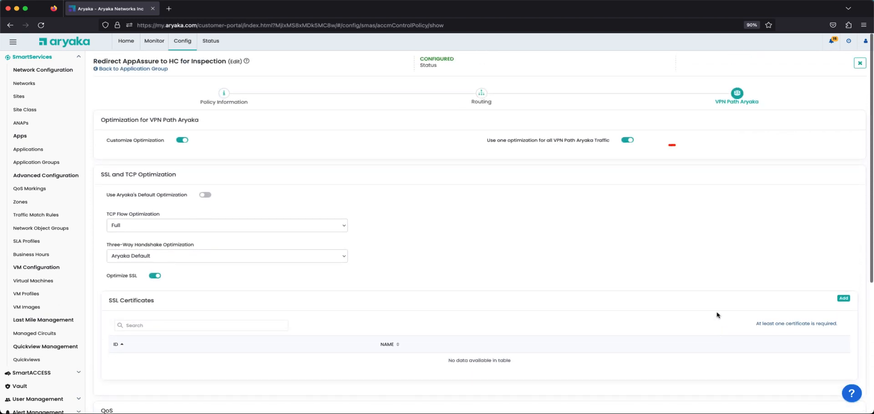
left_click(627, 142)
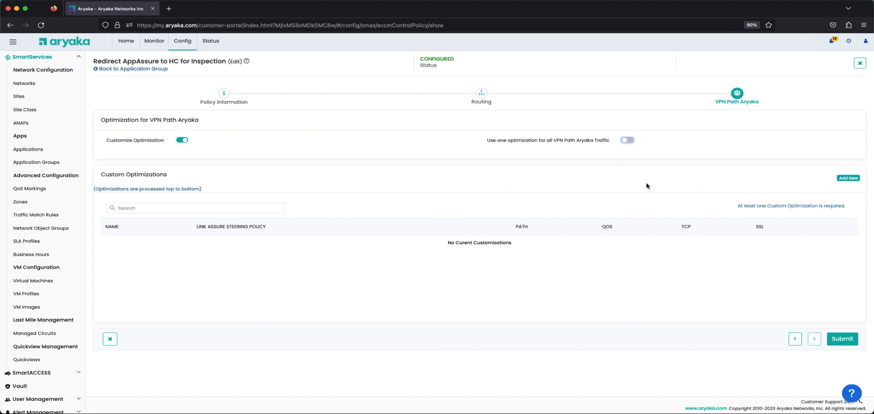
left_click(844, 181)
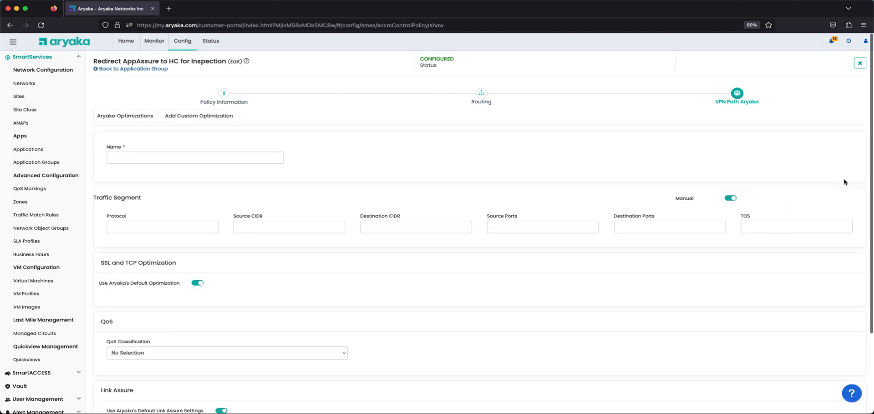
Step: Examine the new custom optimization's name, traffic segment, SSL and TCP, QoS and Link Assure settings
left_click(223, 160)
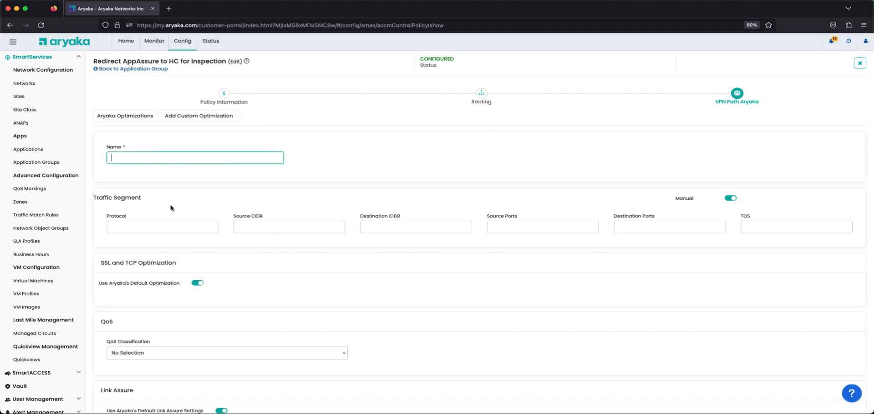
left_click(181, 228)
left_click(280, 227)
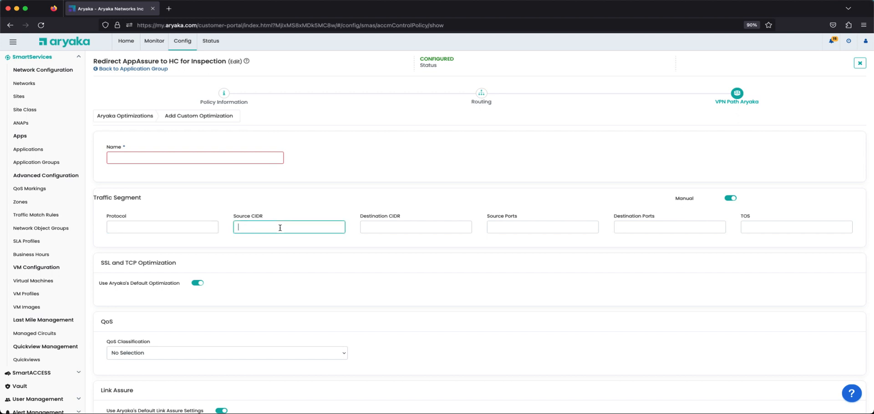
left_click(408, 228)
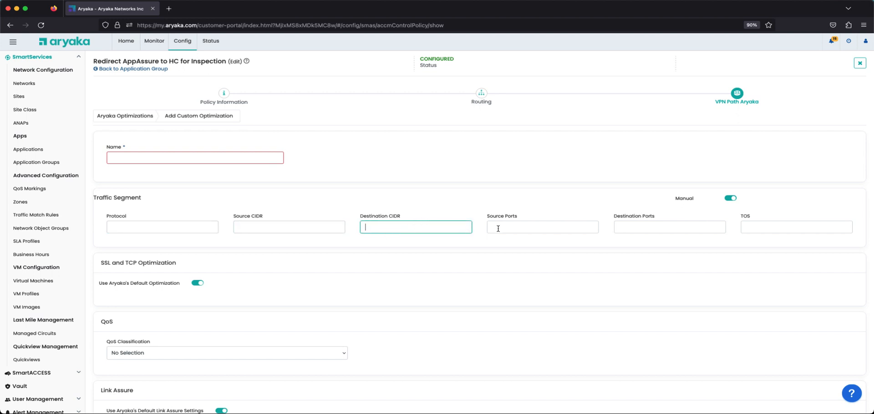
left_click(527, 229)
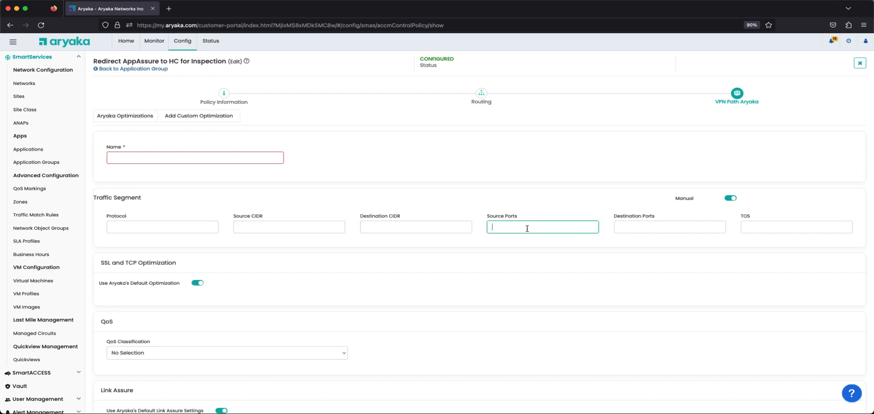
left_click(648, 226)
left_click(764, 228)
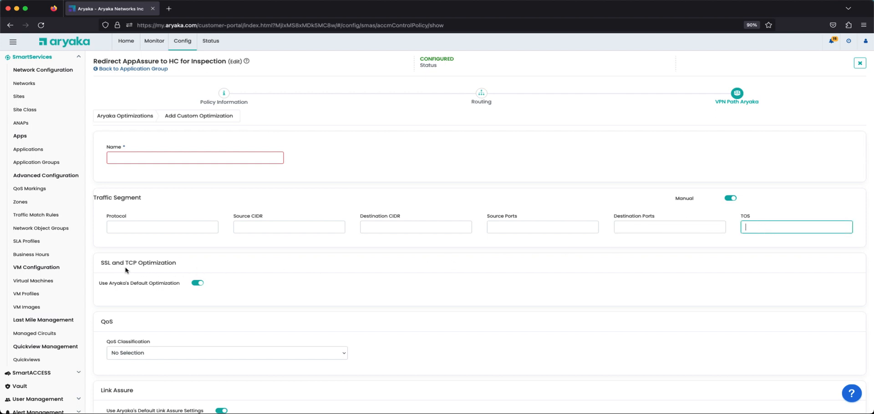
scroll(173, 270, "down", 2)
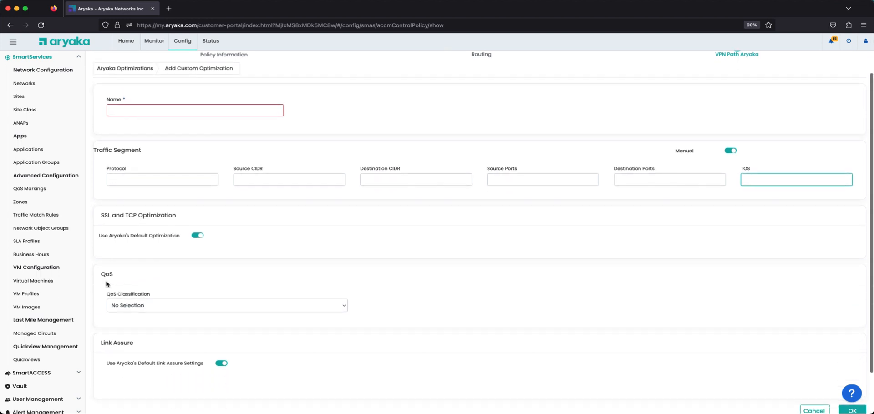
scroll(115, 281, "down", 2)
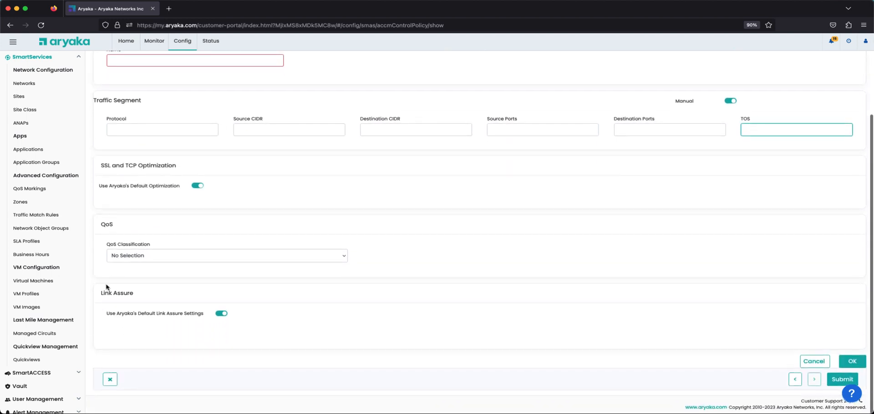